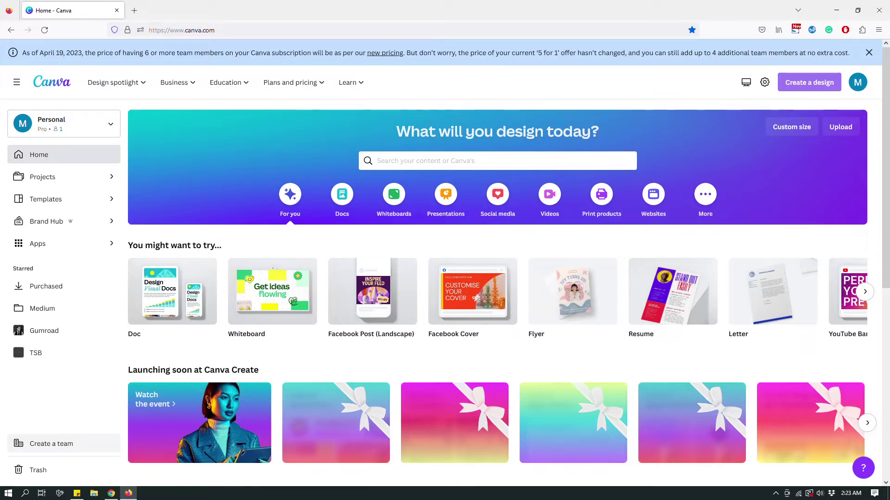
# - Create a blank US Letter Document design found by searching 'us letter'
pyautogui.click(809, 82)
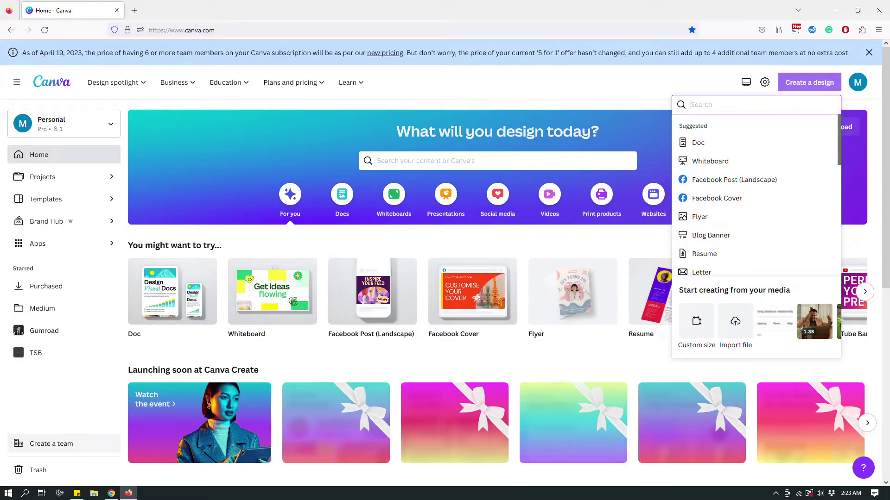
pyautogui.write('us letter')
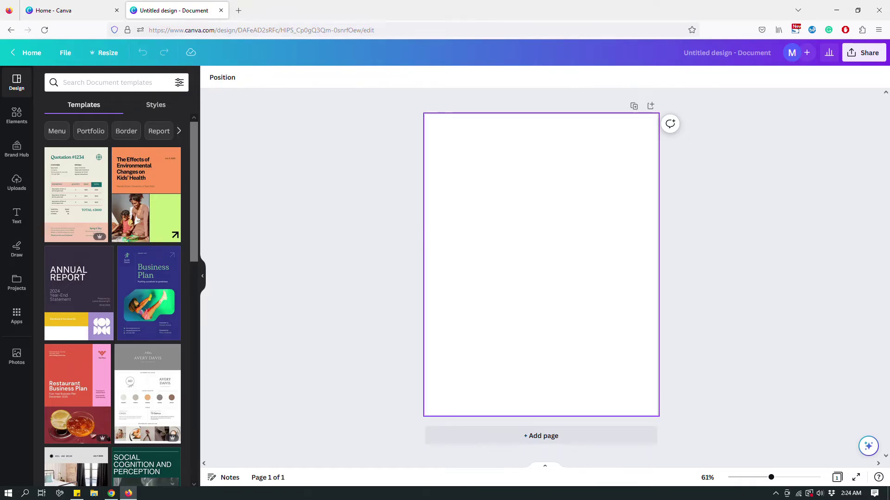
pyautogui.click(598, 238)
# - Add a widened, left-aligned text box reading 'This is a link.'
pyautogui.press('t')
pyautogui.click(577, 263)
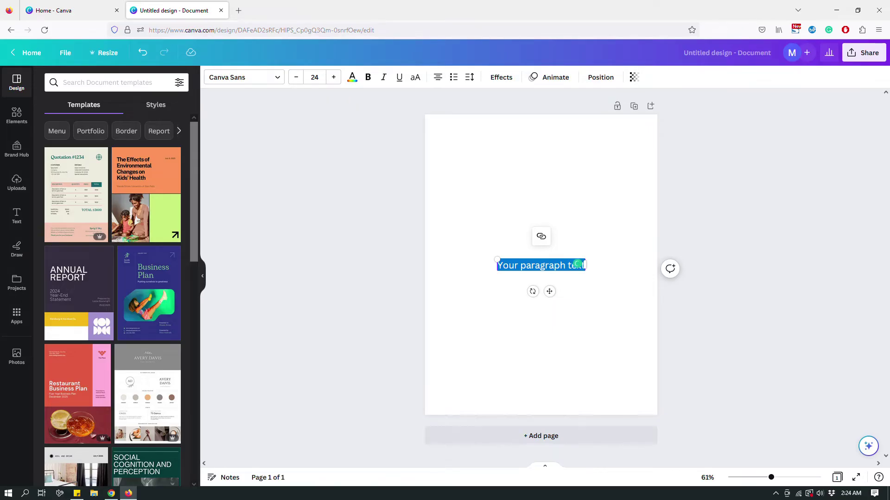
pyautogui.write('This')
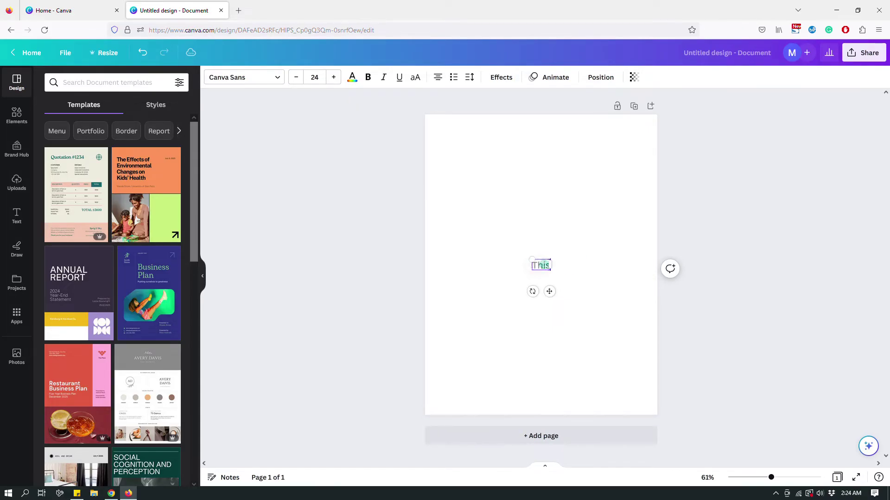
pyautogui.write(' is a link')
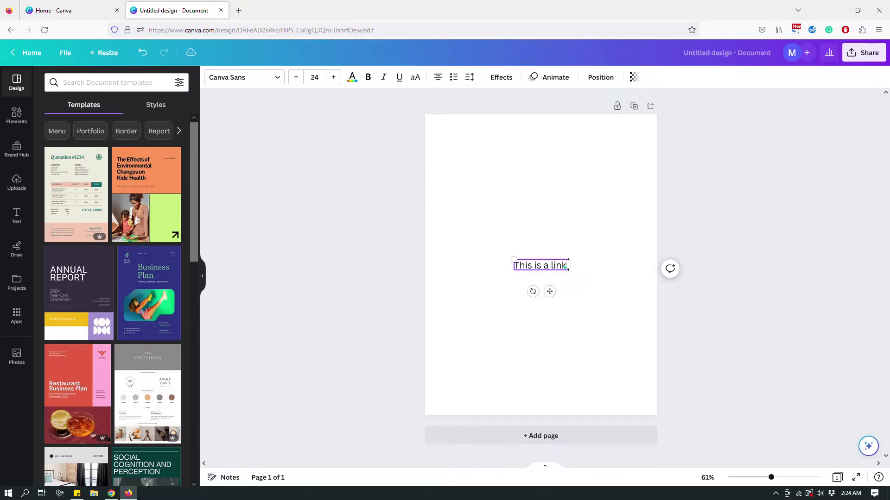
pyautogui.write('.')
pyautogui.moveTo(513, 265); pyautogui.dragTo(444, 268)
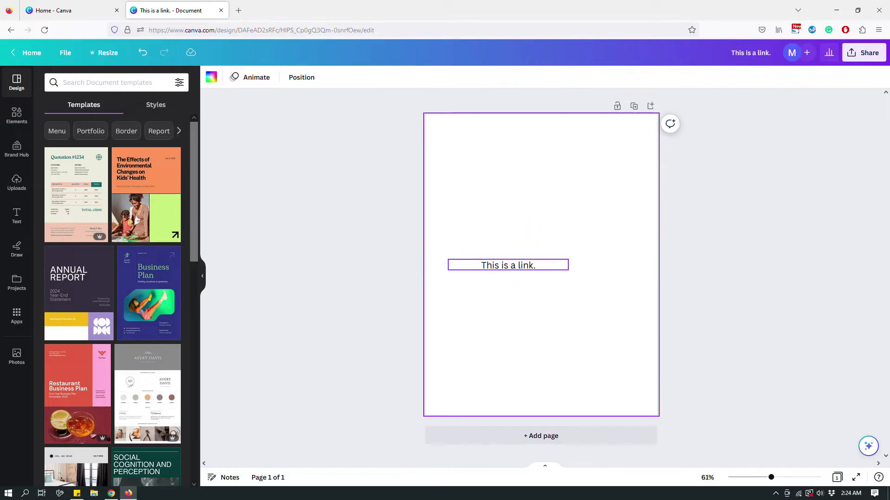
pyautogui.click(437, 77)
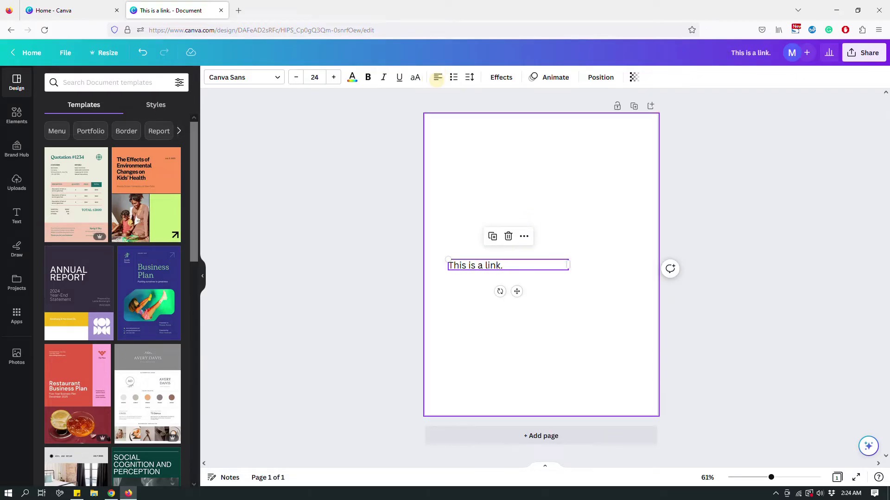
# - Move the 'This is a link.' text box up near the top of the page
pyautogui.click(579, 209)
pyautogui.click(512, 264)
pyautogui.moveTo(513, 265); pyautogui.dragTo(482, 163)
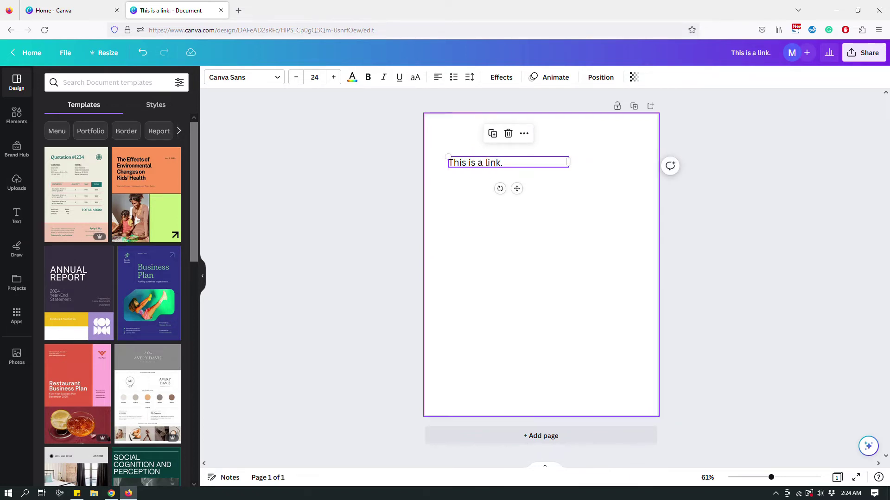
pyautogui.click(579, 183)
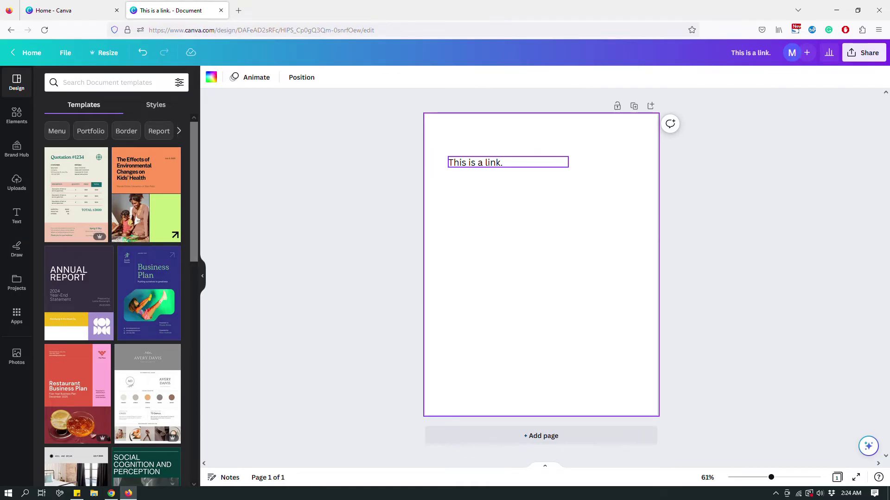
pyautogui.click(507, 162)
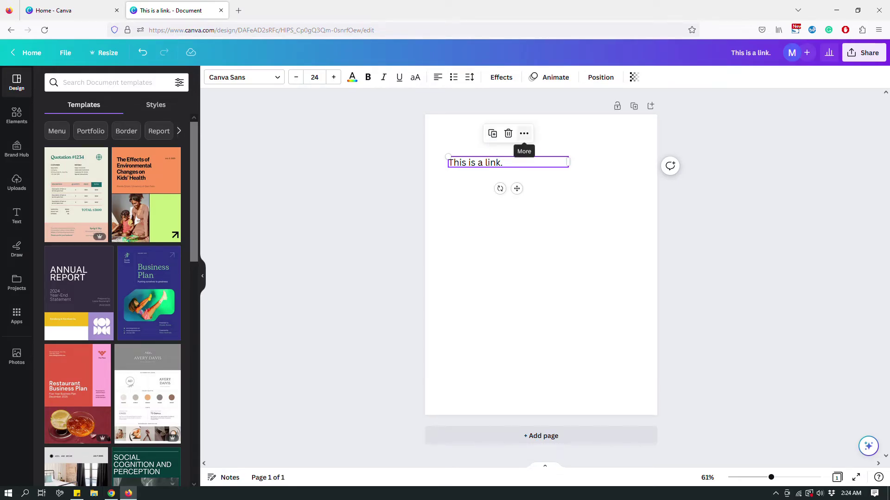
pyautogui.click(523, 133)
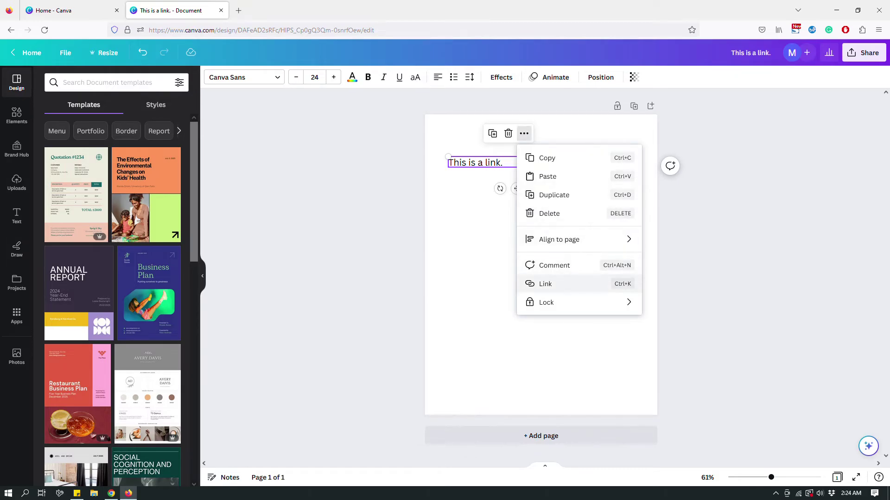
pyautogui.click(545, 284)
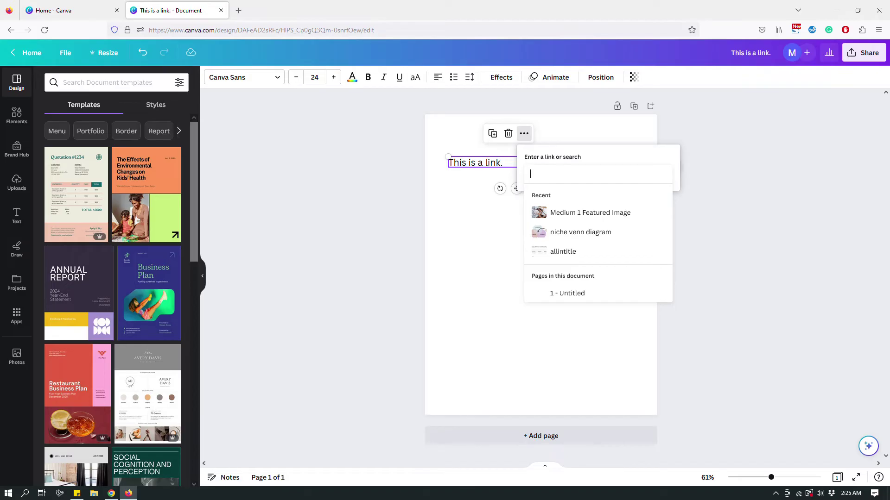
pyautogui.write('https;?')
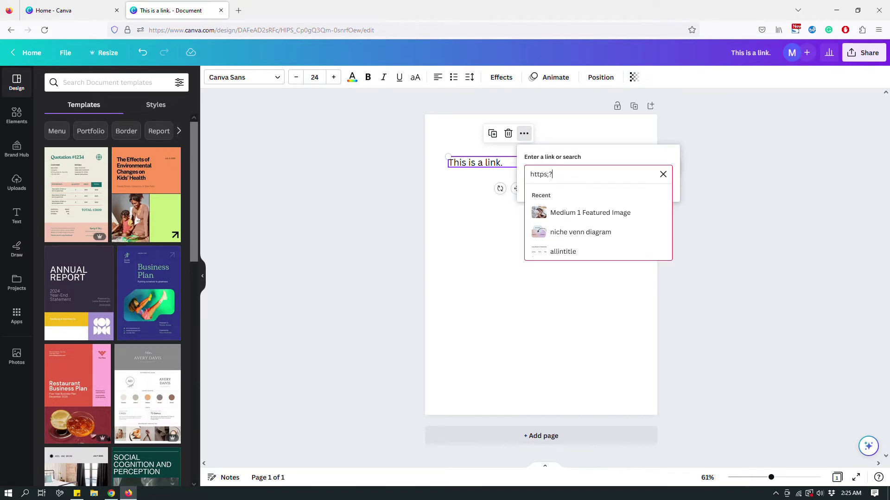
pyautogui.press('BackSpace')
pyautogui.press('BackSpace')
pyautogui.write('://example.com')
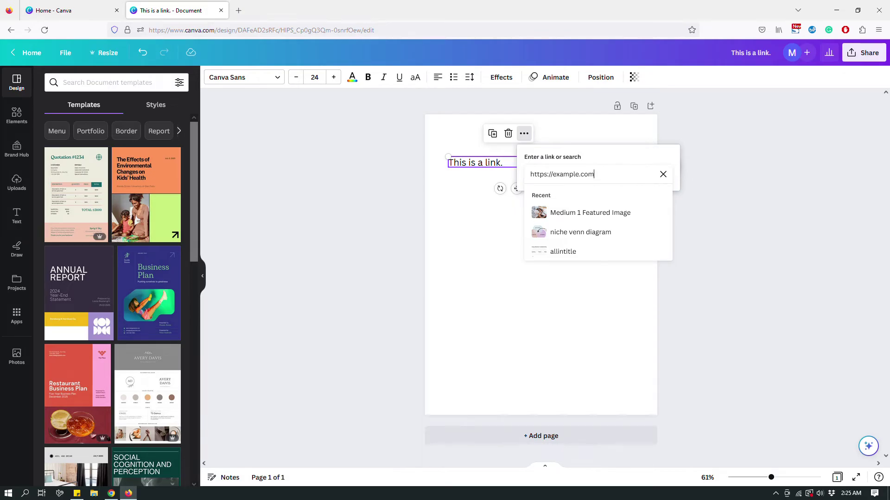
pyautogui.press('Return')
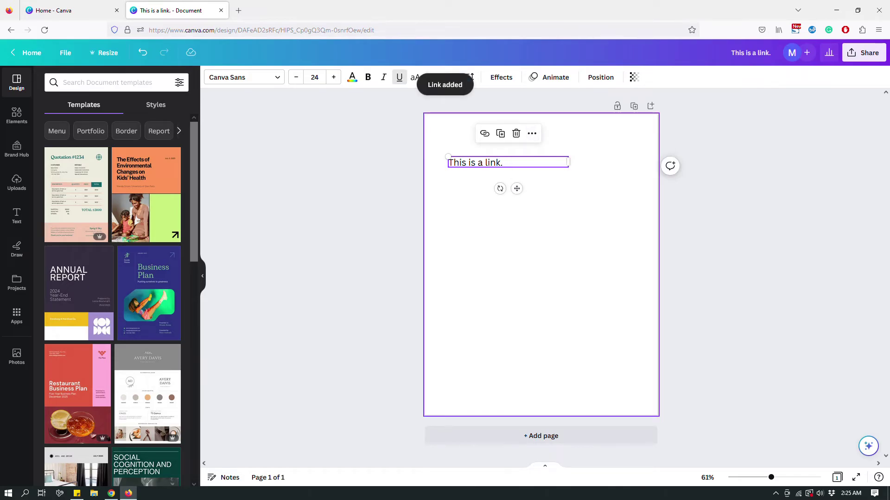
pyautogui.click(567, 199)
pyautogui.click(512, 165)
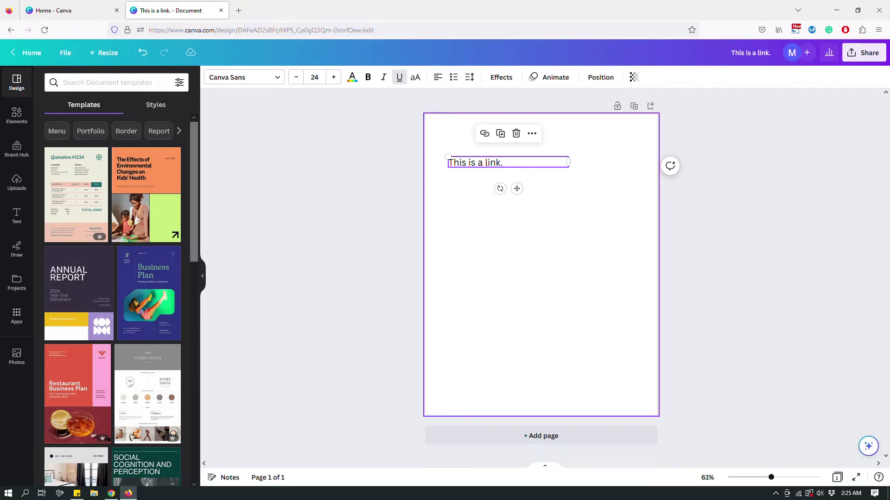
# - Add a new paragraph text box, enlarged to size 21.2 and left-aligned
pyautogui.click(585, 184)
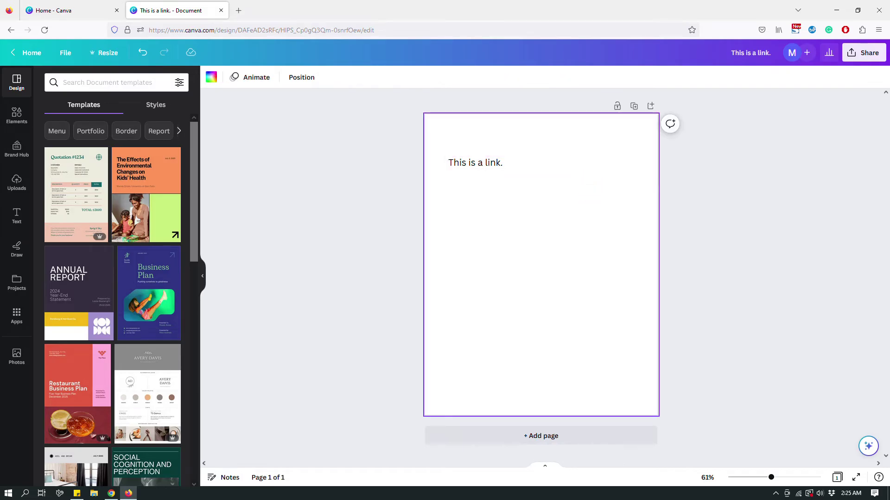
pyautogui.click(498, 162)
pyautogui.click(593, 190)
pyautogui.click(502, 218)
pyautogui.press('t')
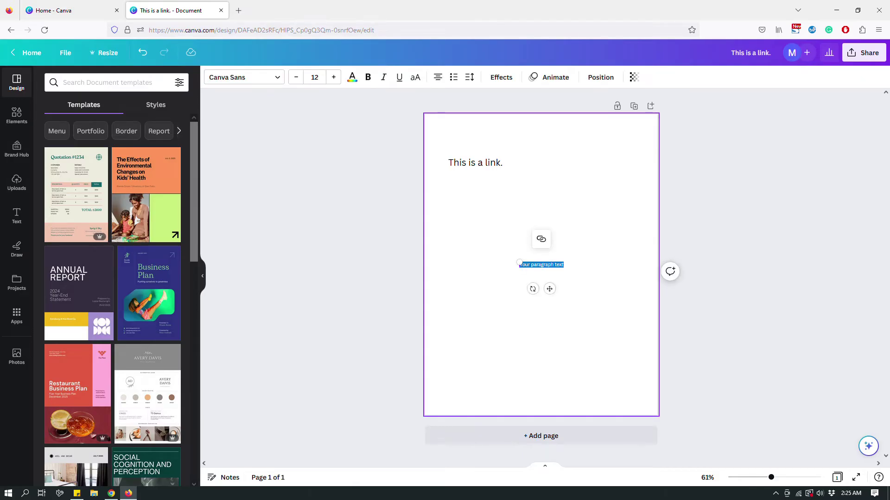
pyautogui.click(564, 266)
pyautogui.moveTo(564, 267); pyautogui.dragTo(635, 233)
pyautogui.click(437, 77)
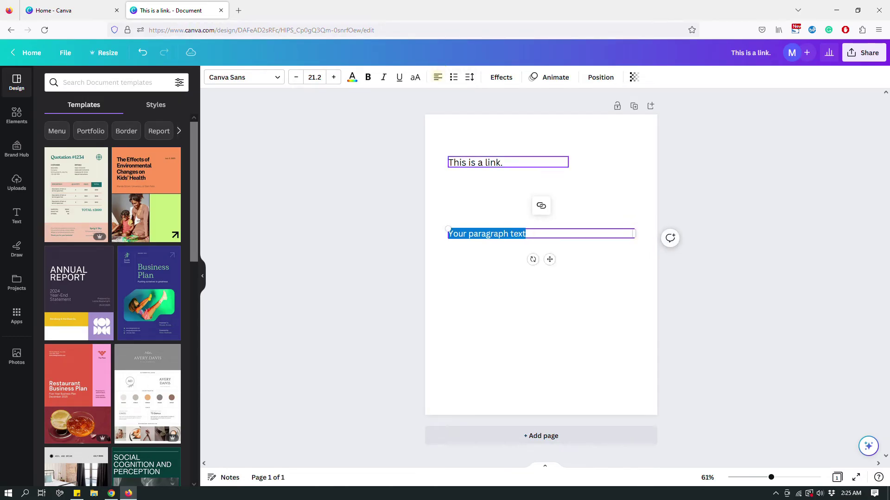
# - Fill the paragraph with repeated 'Your paragraph text.' sentences ending with '. And this is a link'
pyautogui.tripleClick(521, 232)
pyautogui.hotkey('ctrl', 'c')
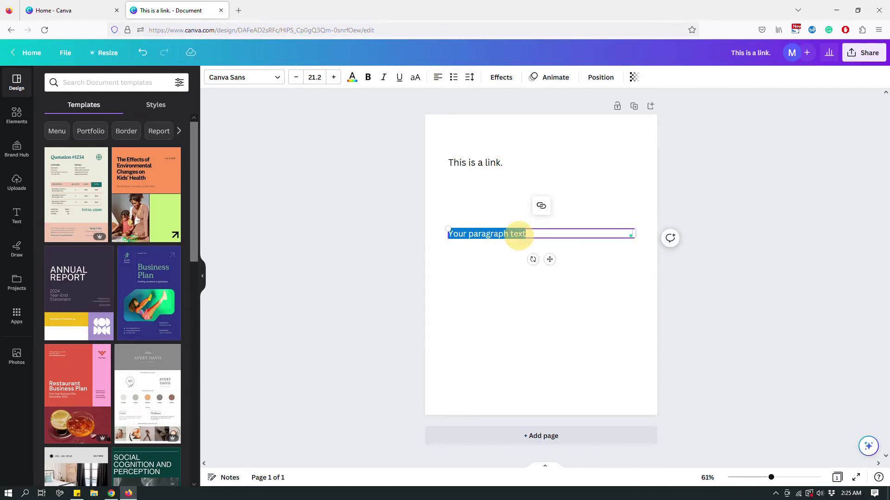
pyautogui.click(521, 234)
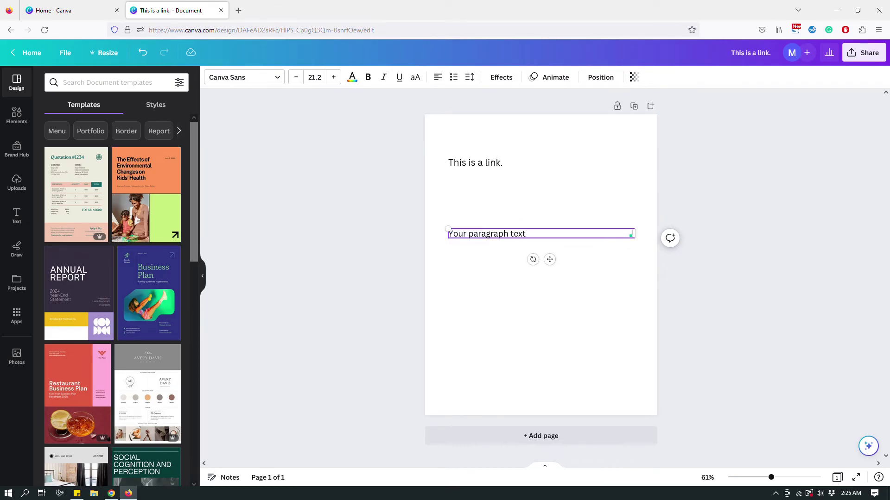
pyautogui.hotkey('ctrl', 'v')
pyautogui.write('.')
pyautogui.hotkey('ctrl', 'v')
pyautogui.write('.')
pyautogui.hotkey('ctrl', 'v')
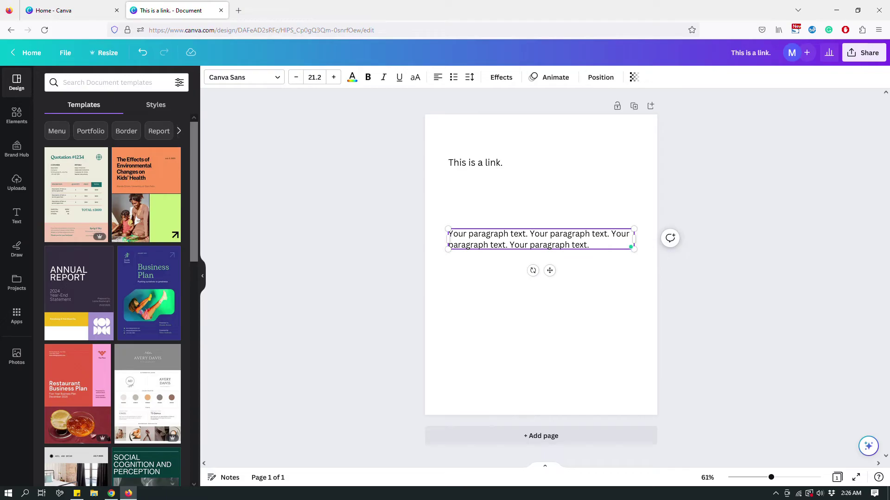
pyautogui.write('.')
pyautogui.hotkey('ctrl', 'v')
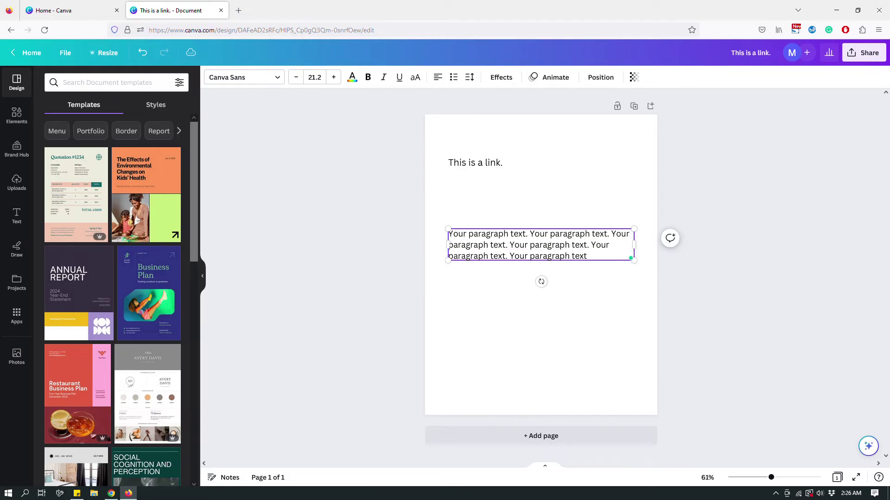
pyautogui.write('.')
pyautogui.hotkey('ctrl', 'v')
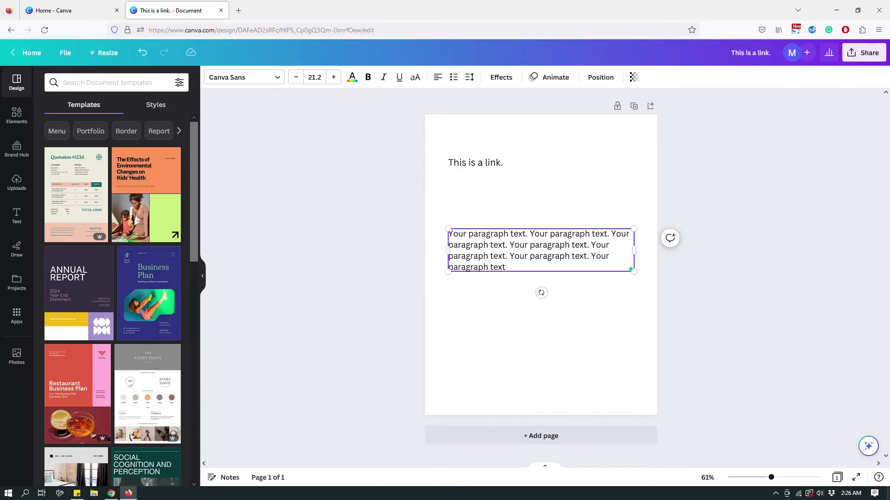
pyautogui.write('. And this is a link.')
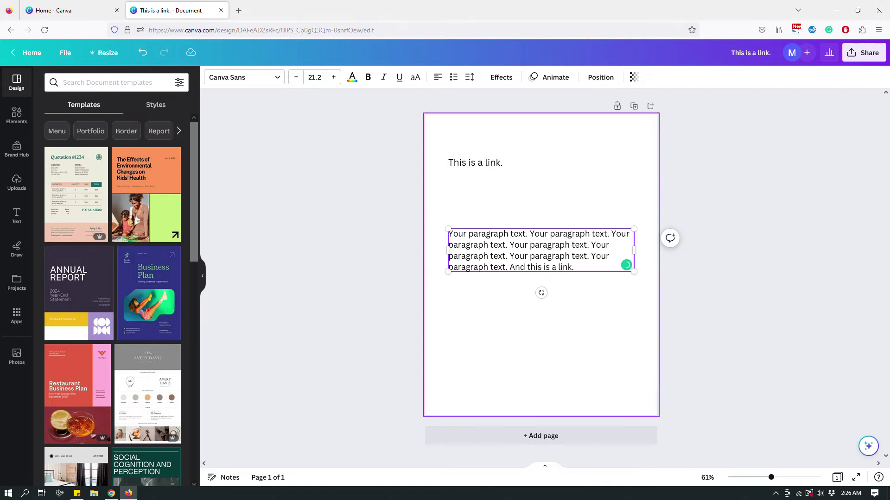
pyautogui.click(588, 319)
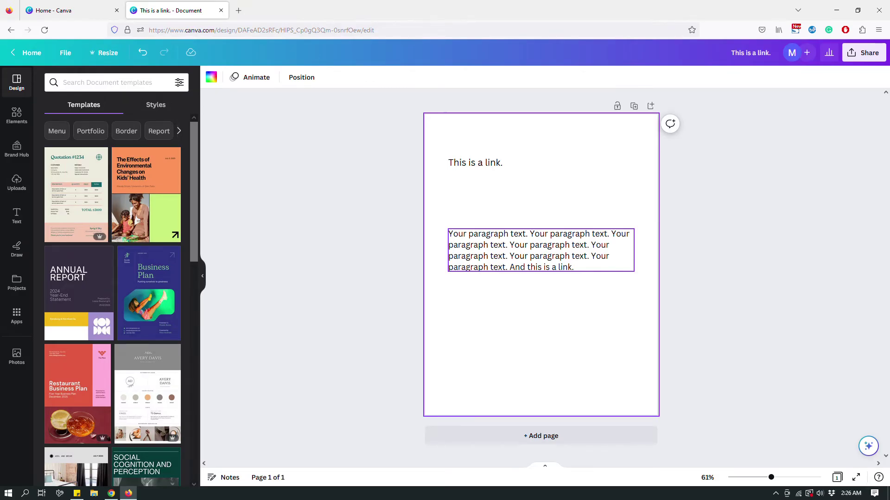
pyautogui.click(518, 266)
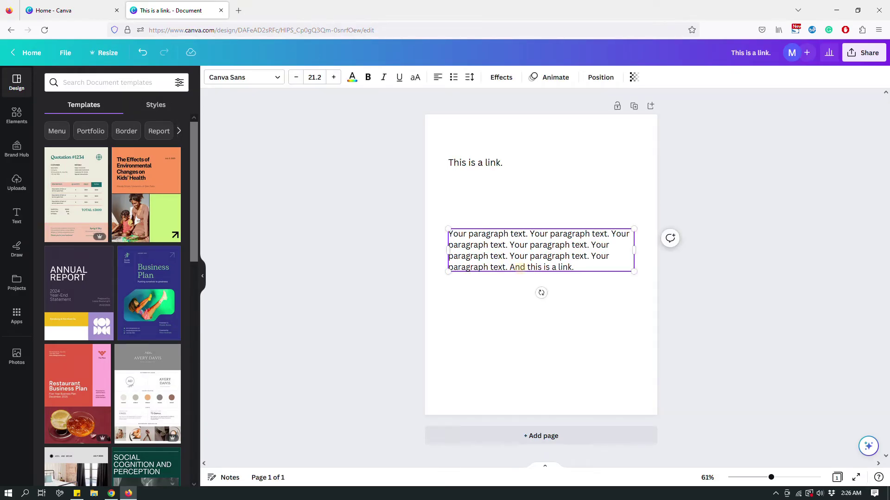
# - Select the closing phrase 'And this is a link' in the paragraph
pyautogui.click(510, 268)
pyautogui.moveTo(510, 268); pyautogui.dragTo(571, 267)
pyautogui.press('Escape')
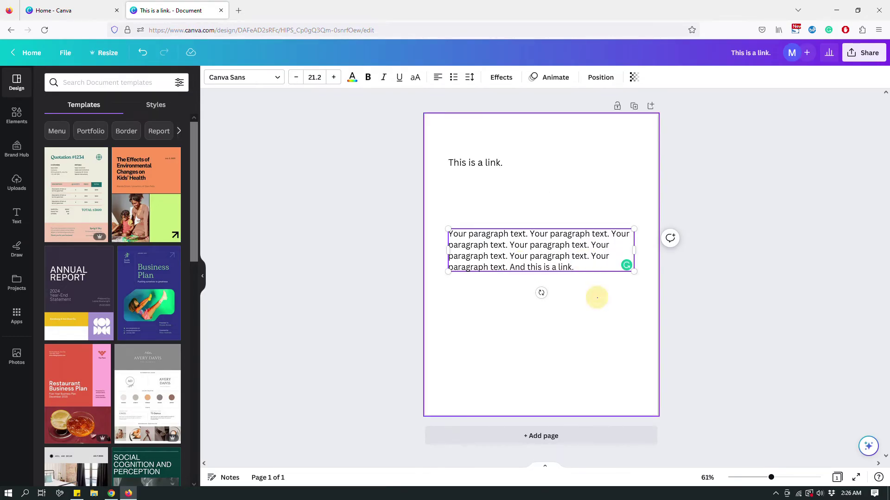
pyautogui.click(597, 295)
pyautogui.click(510, 268)
pyautogui.click(510, 268)
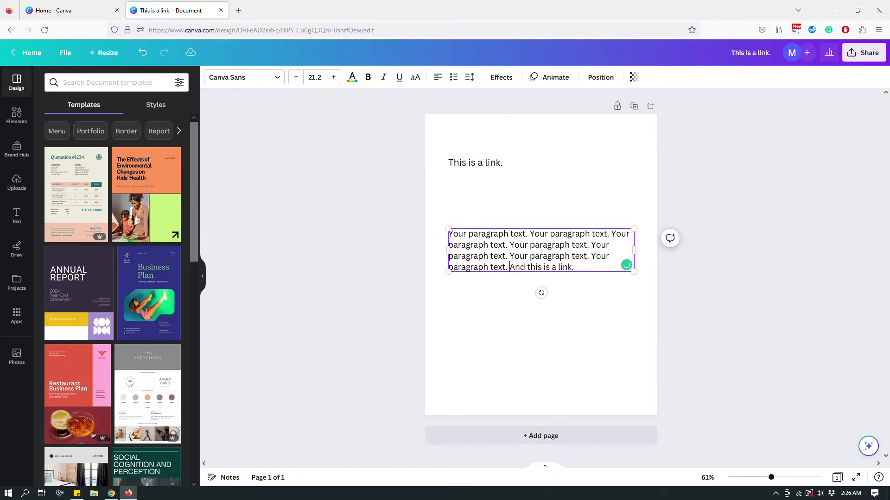
pyautogui.moveTo(510, 267); pyautogui.dragTo(572, 268)
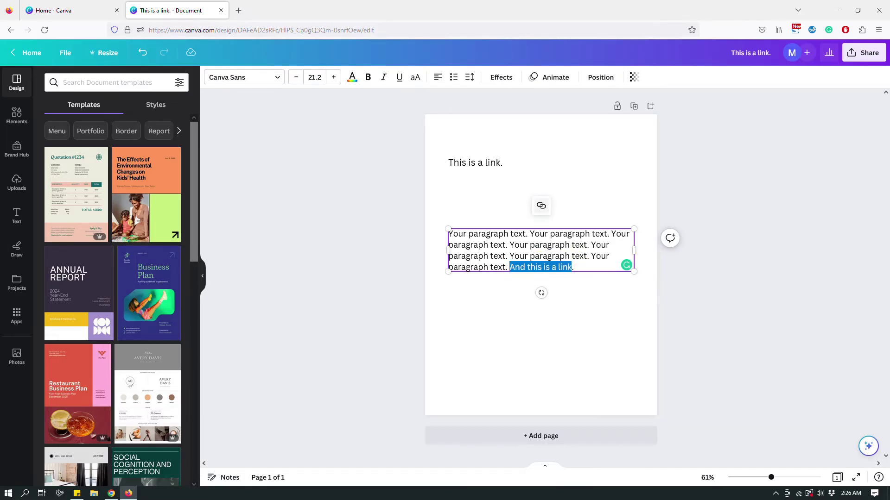
pyautogui.click(541, 206)
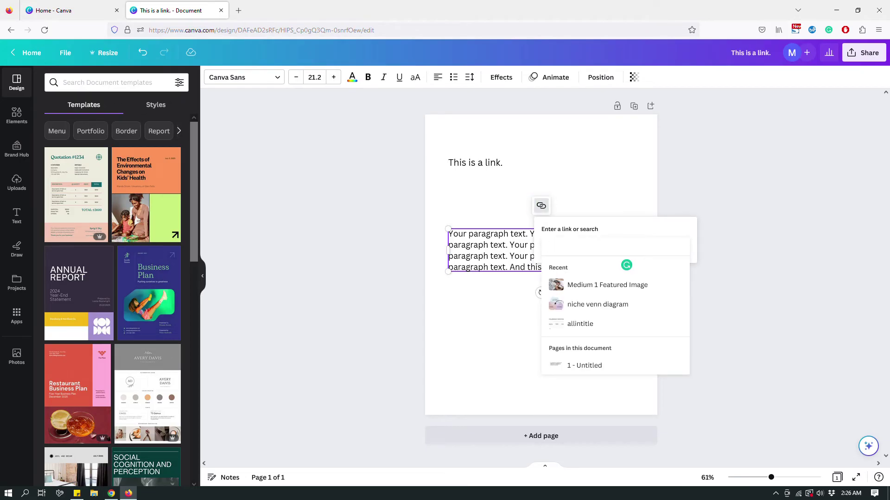
pyautogui.write('https:/')
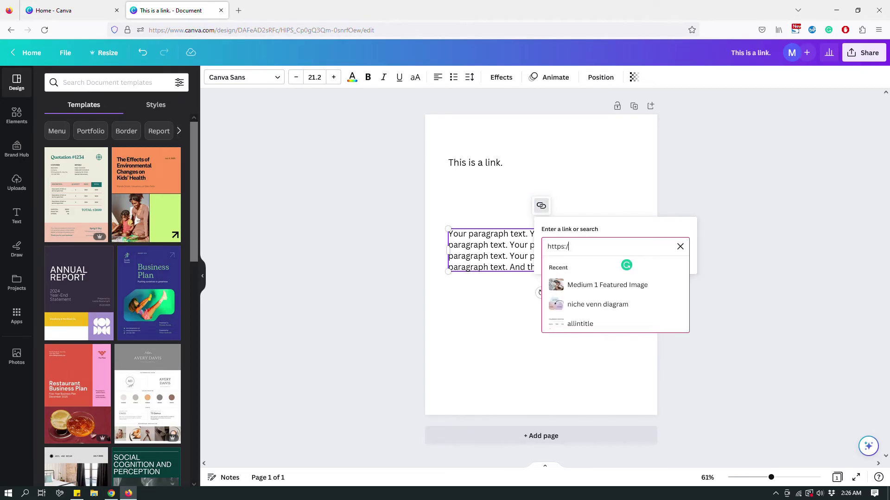
pyautogui.write('/example.c')
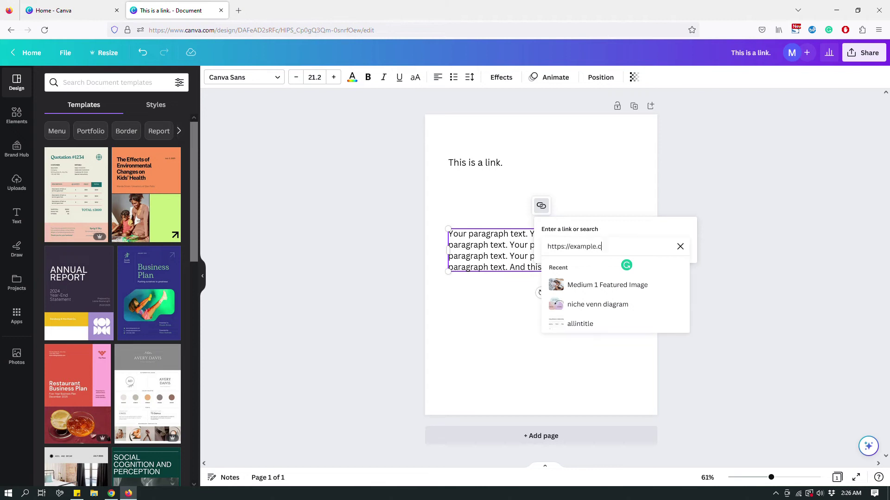
pyautogui.write('om')
pyautogui.press('Return')
pyautogui.click(590, 331)
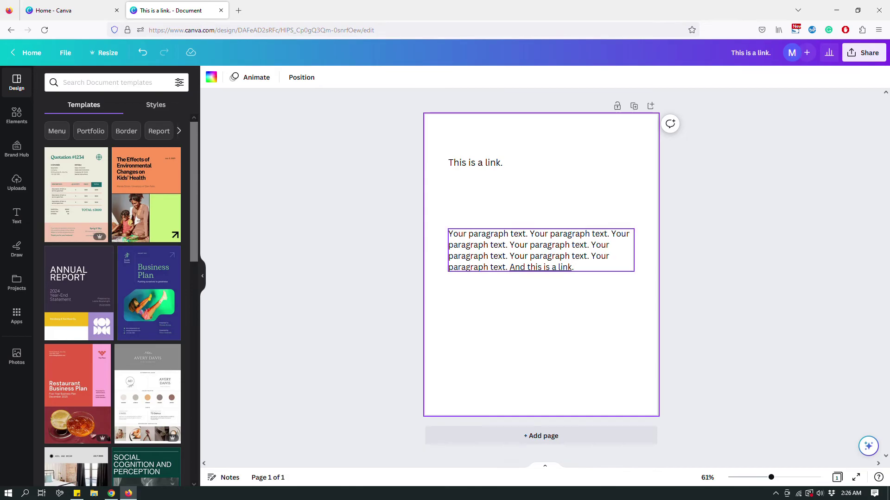
pyautogui.click(540, 250)
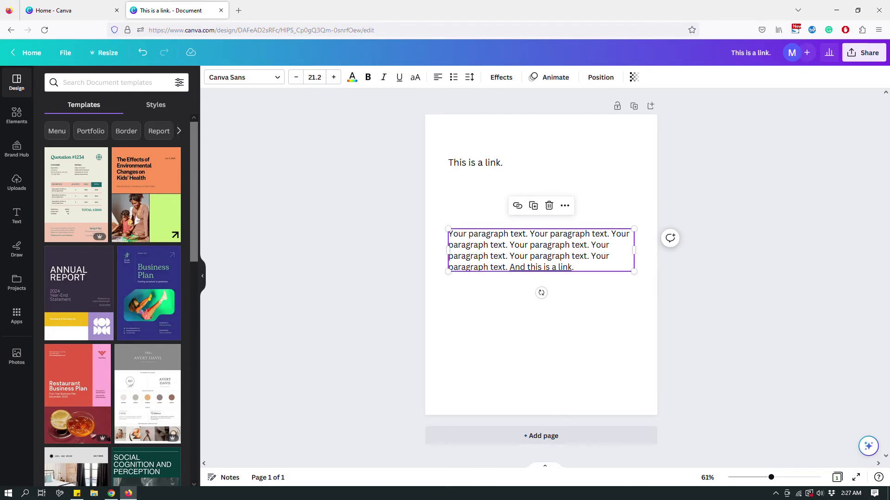
# - Remove the underline from 'And this is a link' and select the phrase again
pyautogui.doubleClick(579, 257)
pyautogui.moveTo(510, 267); pyautogui.dragTo(571, 268)
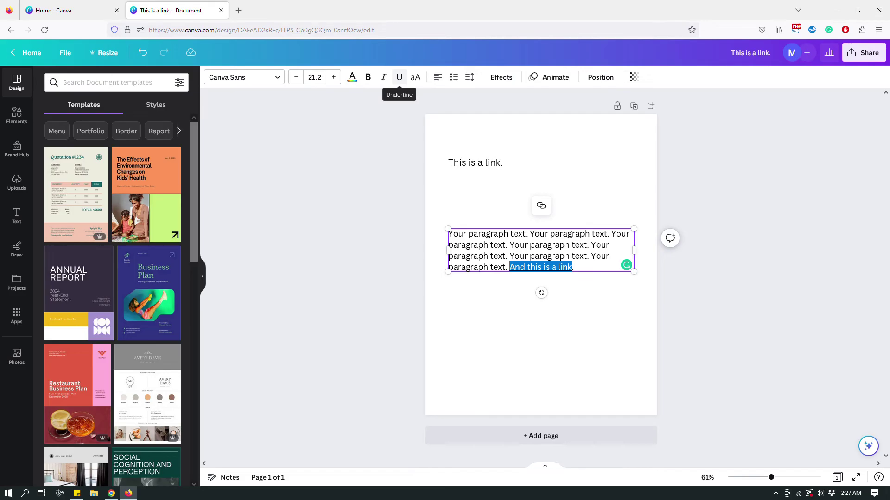
pyautogui.click(399, 77)
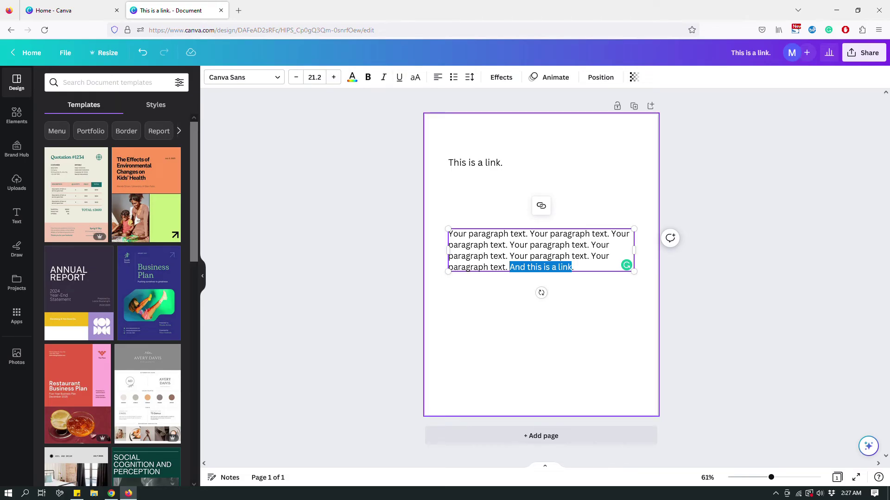
pyautogui.click(578, 307)
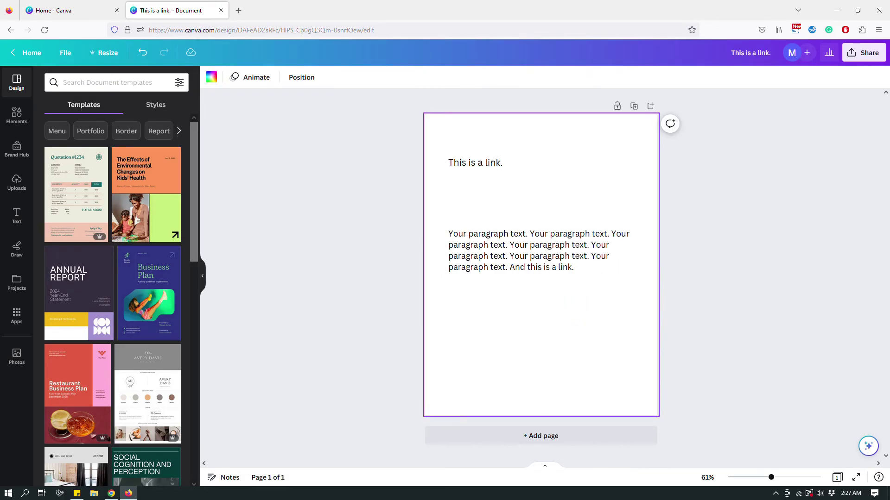
pyautogui.doubleClick(590, 269)
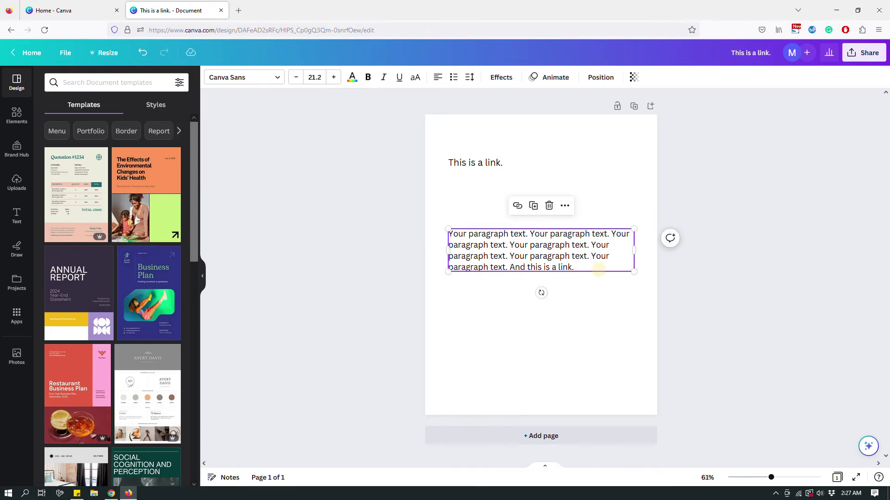
pyautogui.moveTo(572, 268); pyautogui.dragTo(509, 268)
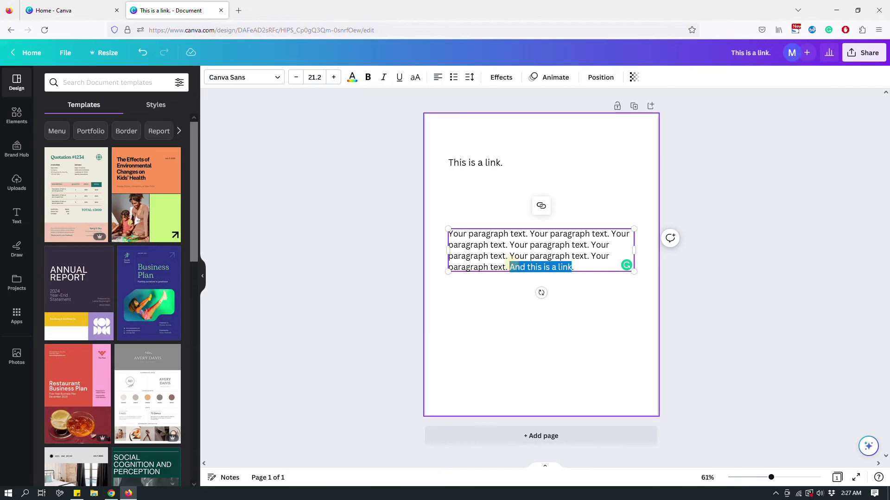
# - Colour the phrase 'And this is a link' with the red palette swatch
pyautogui.click(352, 77)
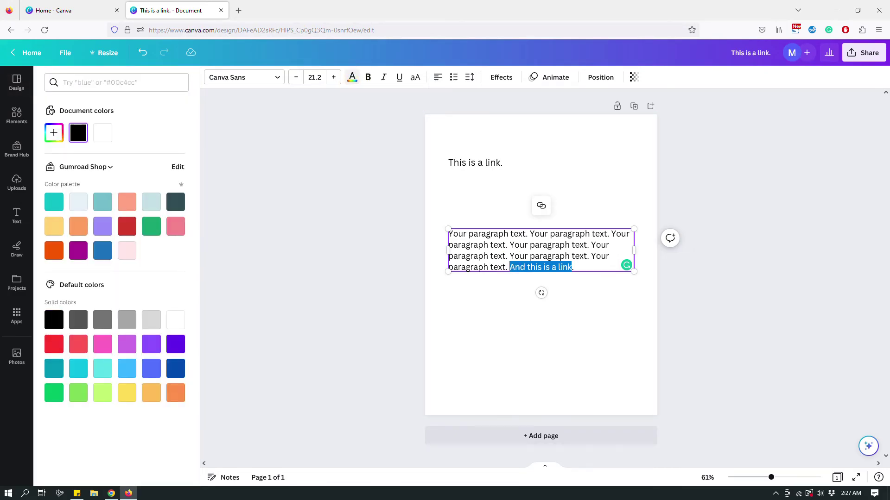
pyautogui.click(127, 226)
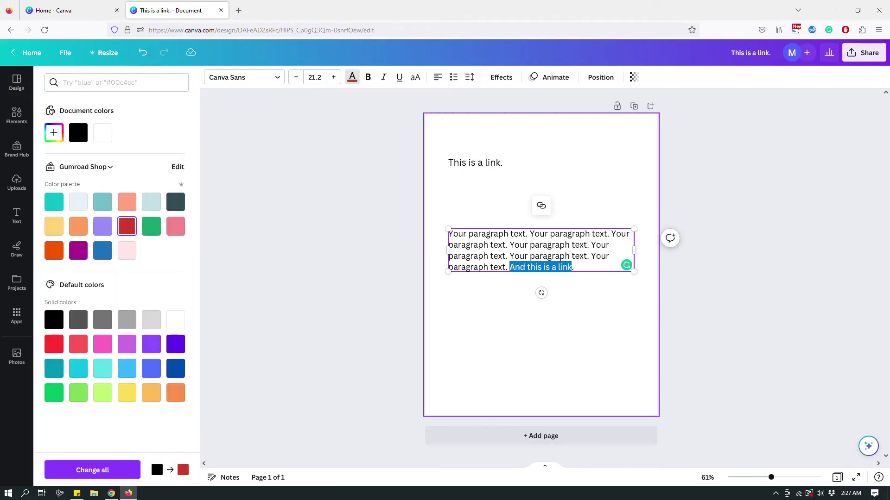
pyautogui.click(602, 339)
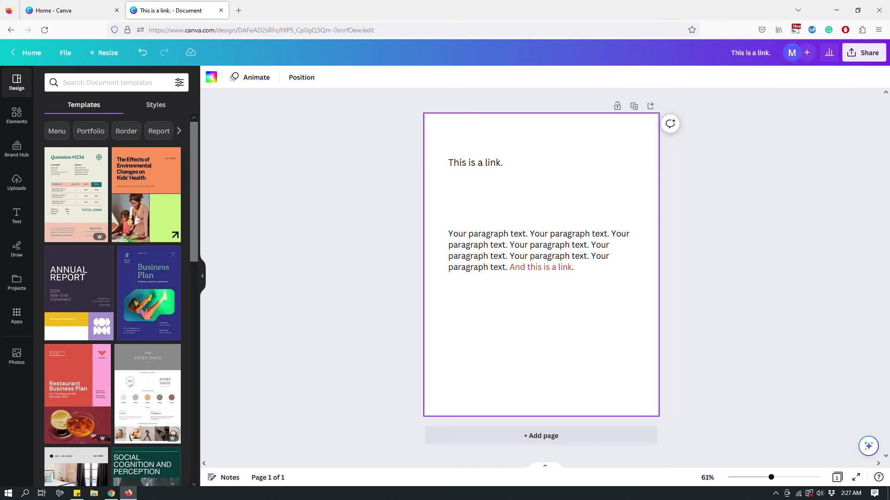
pyautogui.click(510, 164)
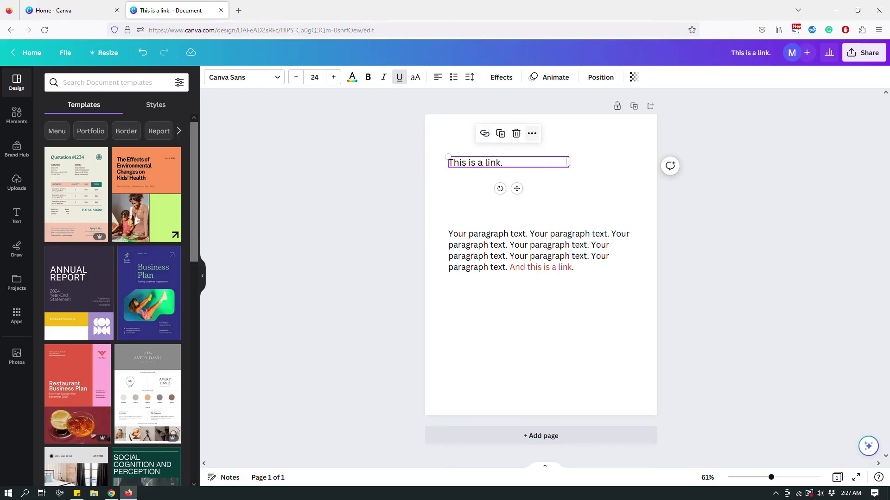
pyautogui.click(531, 134)
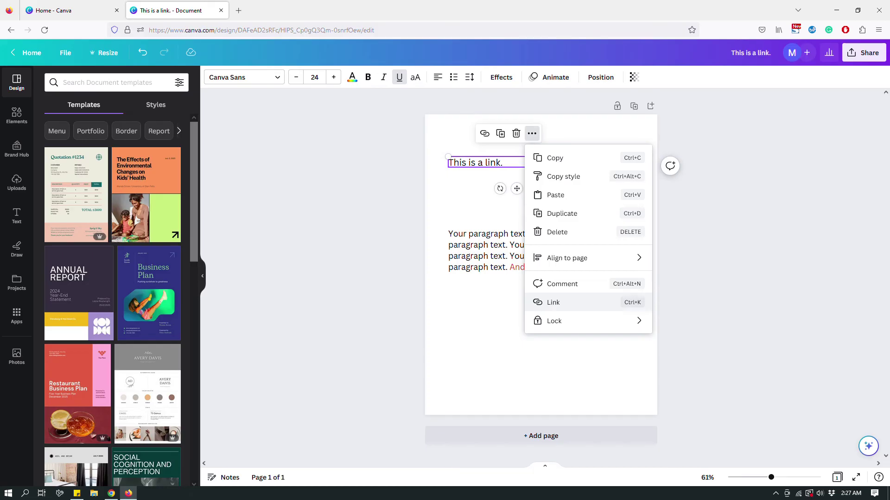
pyautogui.click(484, 304)
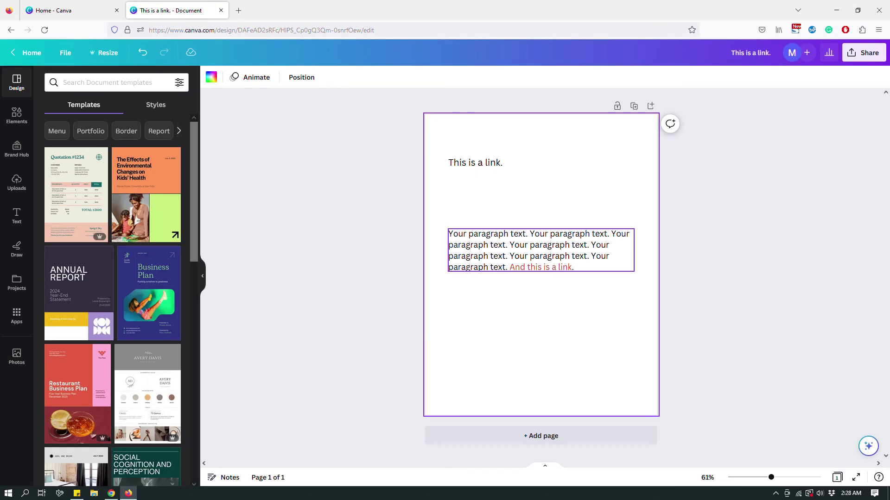
pyautogui.click(551, 241)
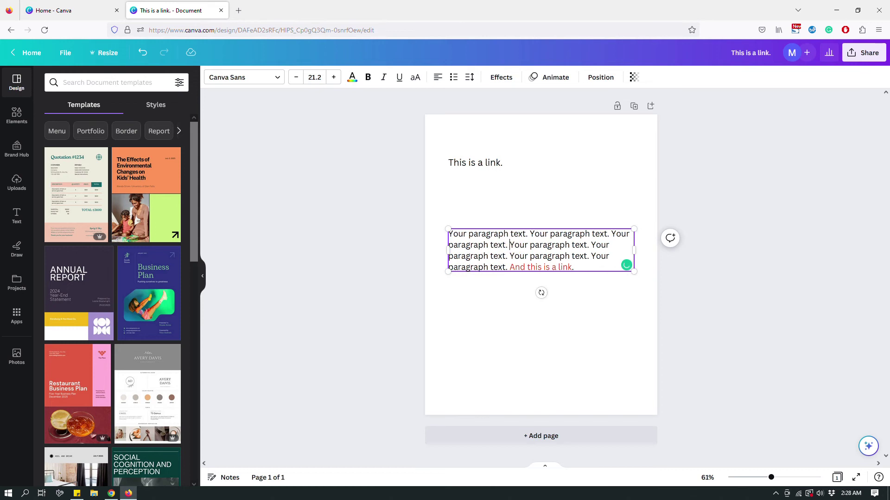
pyautogui.doubleClick(518, 245)
pyautogui.moveTo(551, 245); pyautogui.dragTo(589, 247)
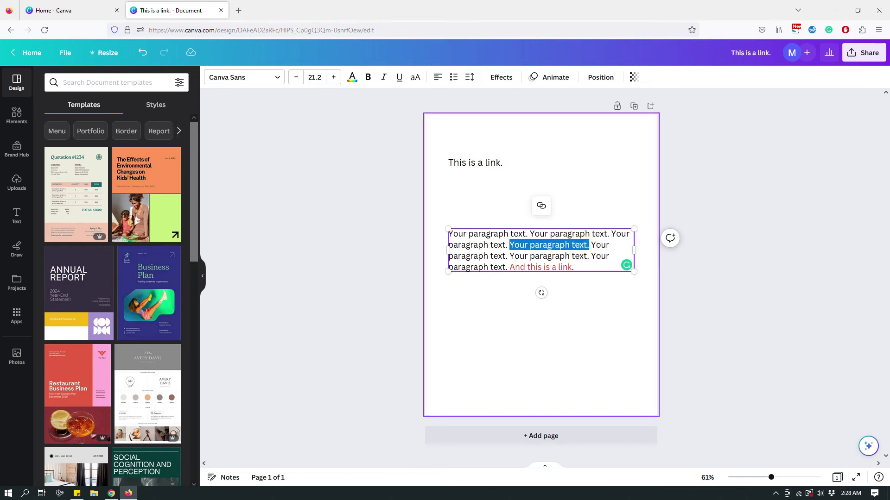
pyautogui.click(541, 205)
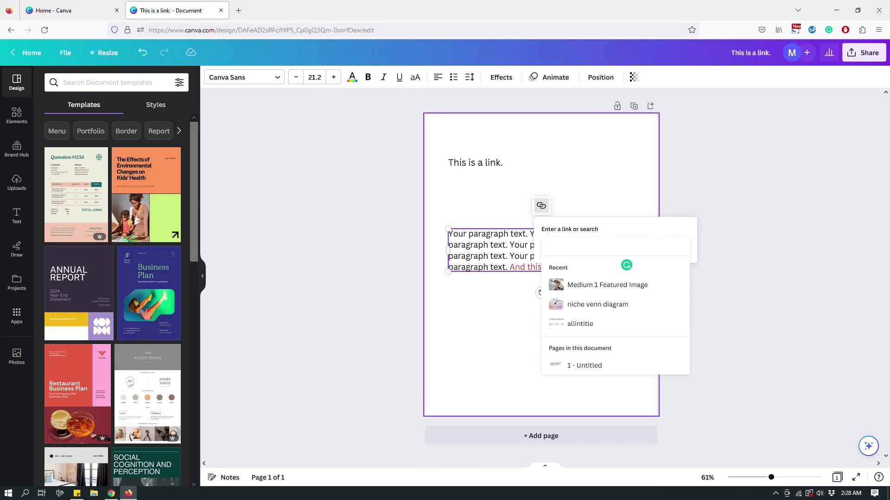
pyautogui.write('http')
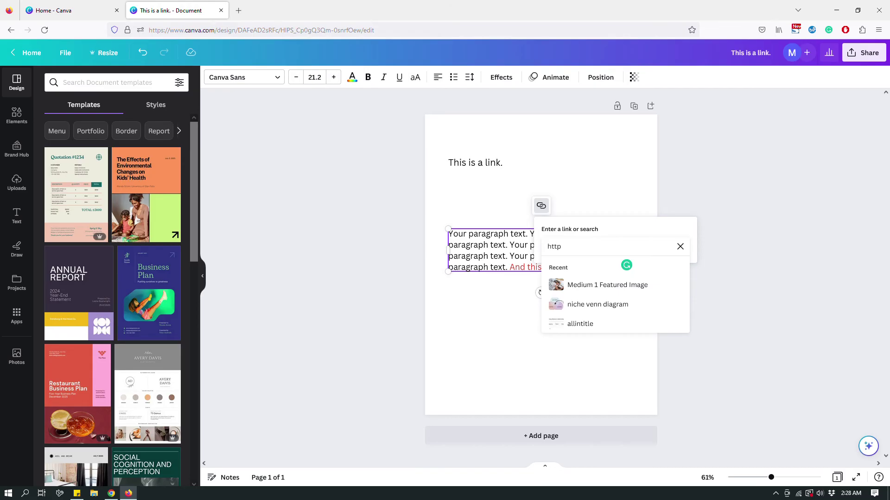
pyautogui.write('s://example.com')
pyautogui.press('Return')
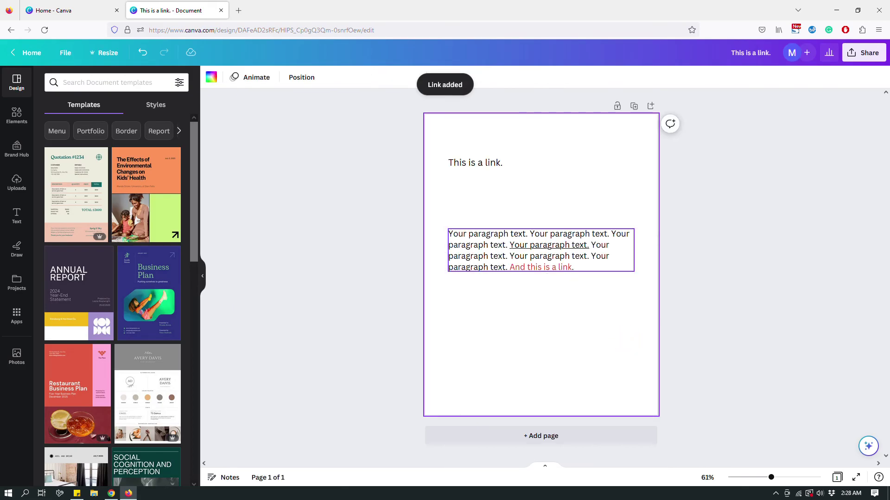
pyautogui.click(579, 245)
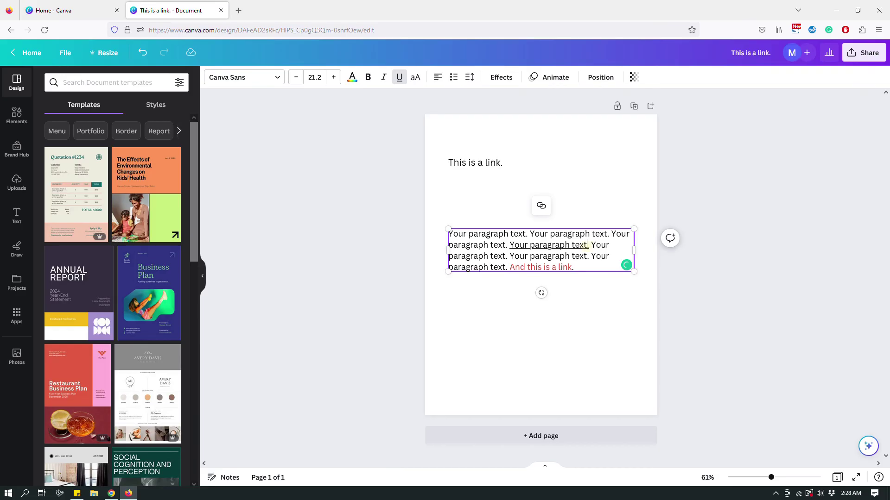
# - Apply the green palette swatch to the linked line-two phrase 'Your paragraph text.'
pyautogui.moveTo(586, 245); pyautogui.dragTo(512, 244)
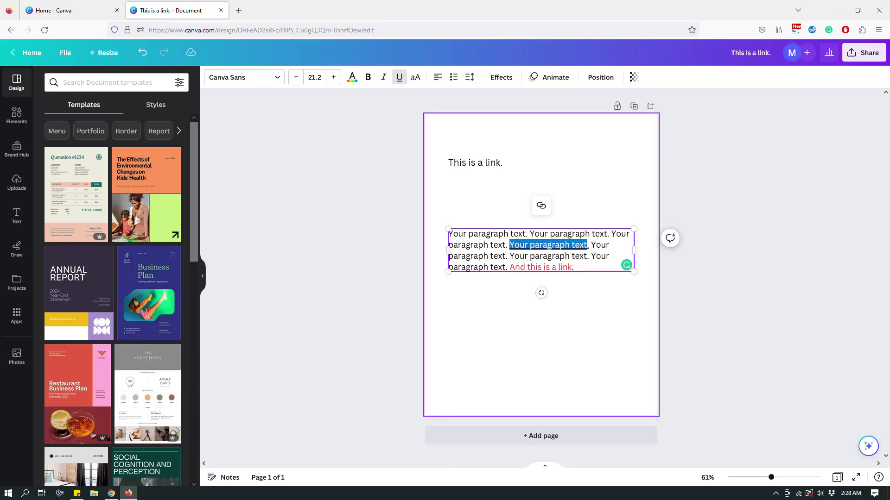
pyautogui.click(352, 77)
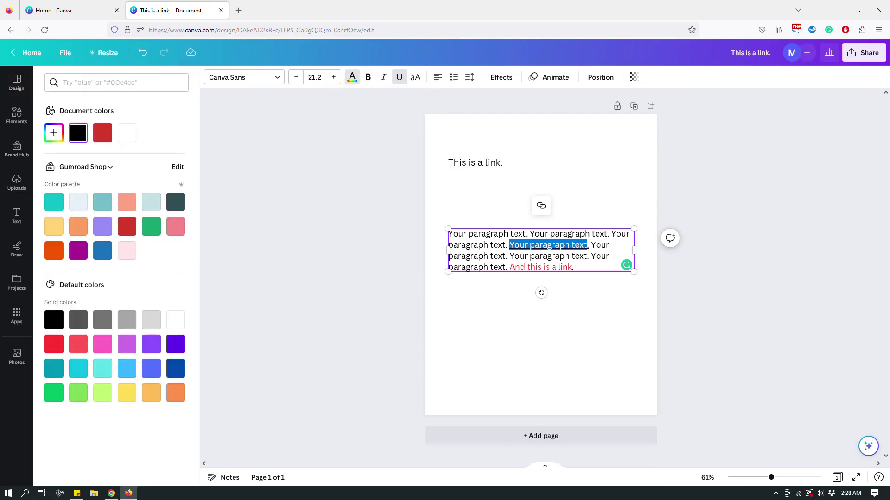
pyautogui.click(151, 226)
pyautogui.click(518, 347)
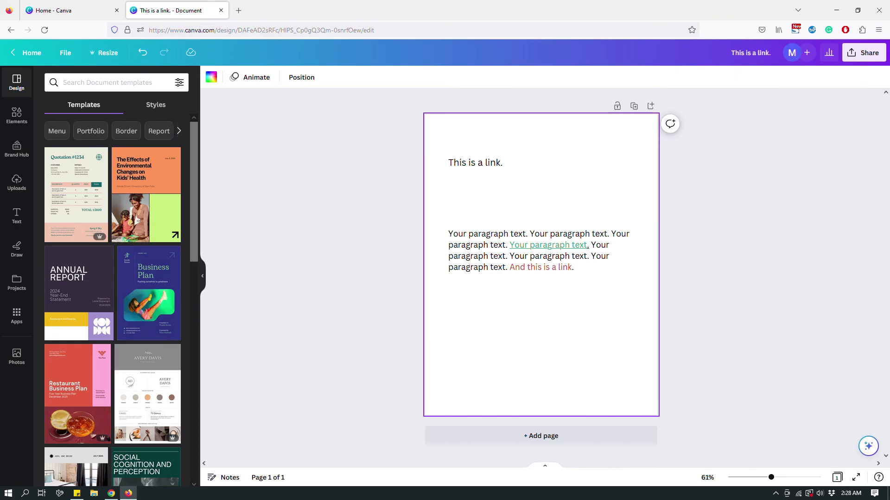
pyautogui.click(863, 53)
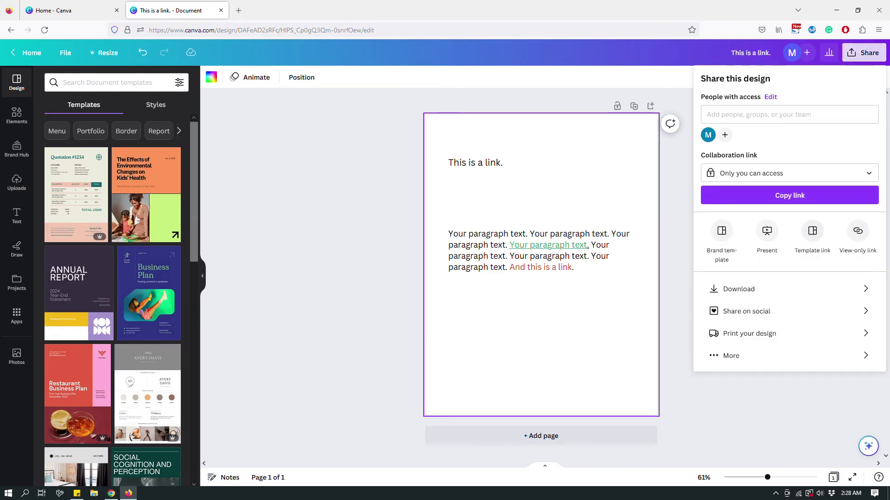
# - Choose PDF Standard as the download file type, then close the download panel
pyautogui.click(741, 288)
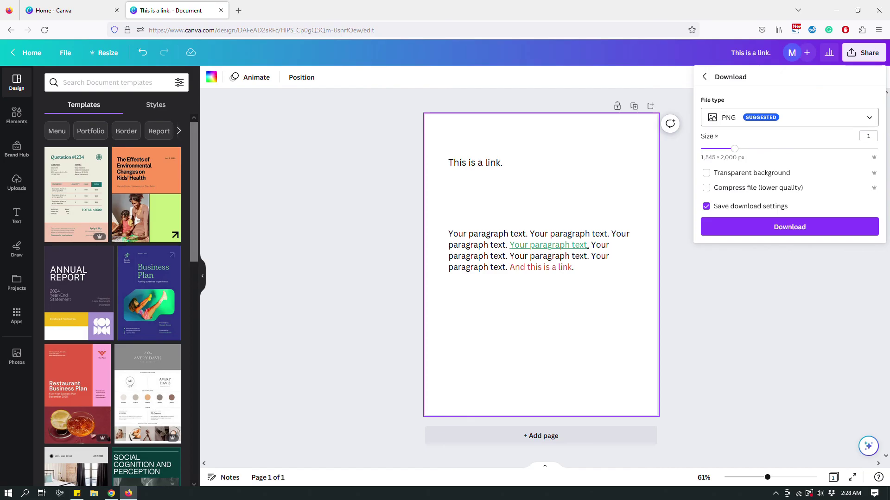
pyautogui.click(734, 119)
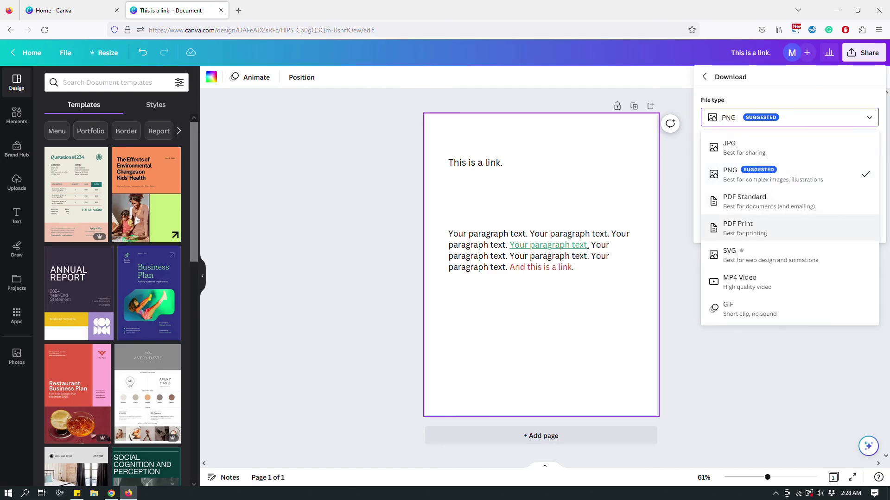
pyautogui.click(744, 201)
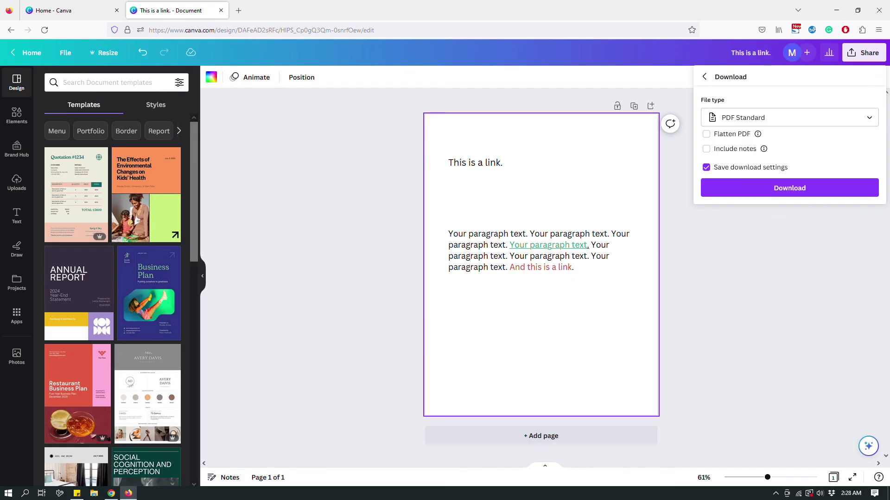
pyautogui.click(789, 117)
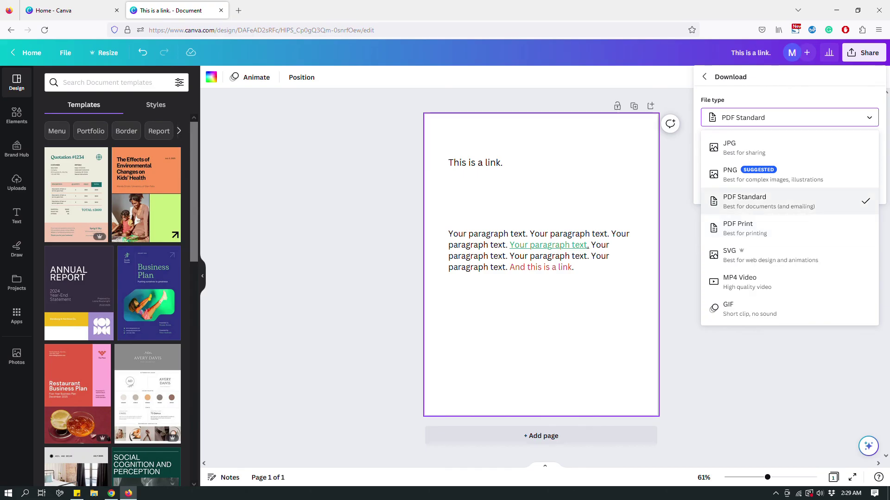
pyautogui.click(749, 389)
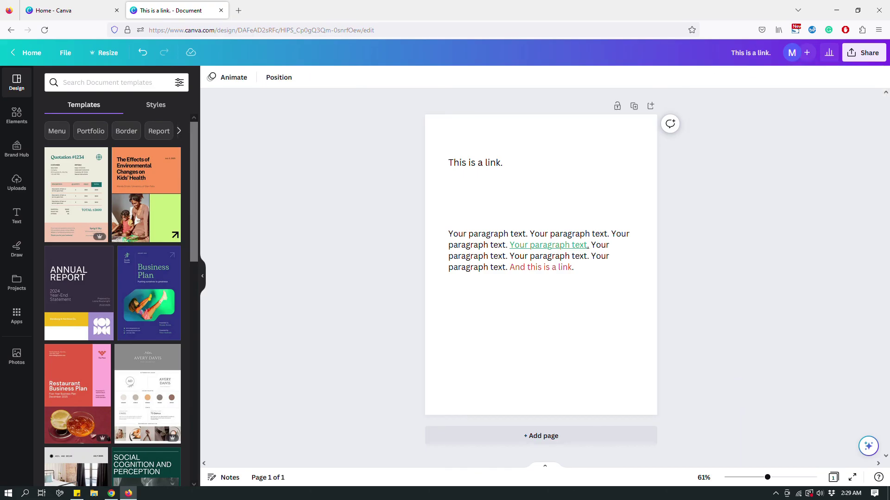